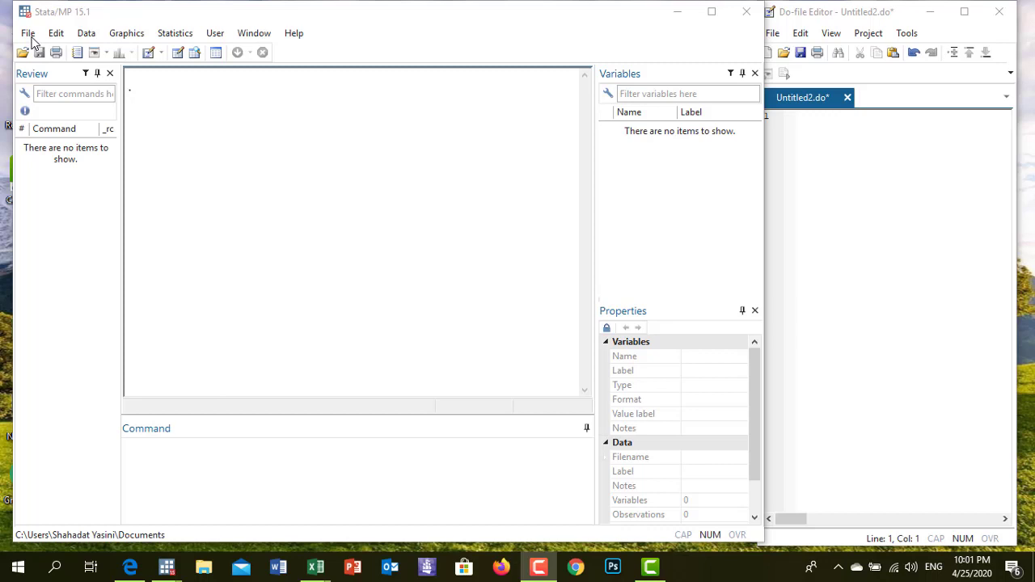
Open auto.dta from the Stata15 folder, the 1978 Automobile Data with 74 observations
{"action": "left_click", "coordinate": [30, 37]}
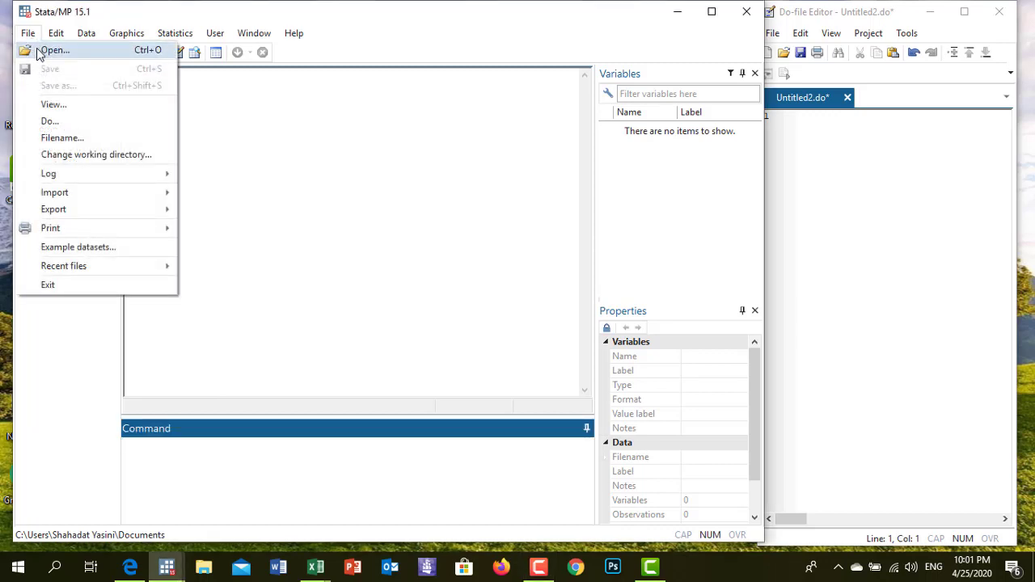
{"action": "left_click", "coordinate": [38, 52]}
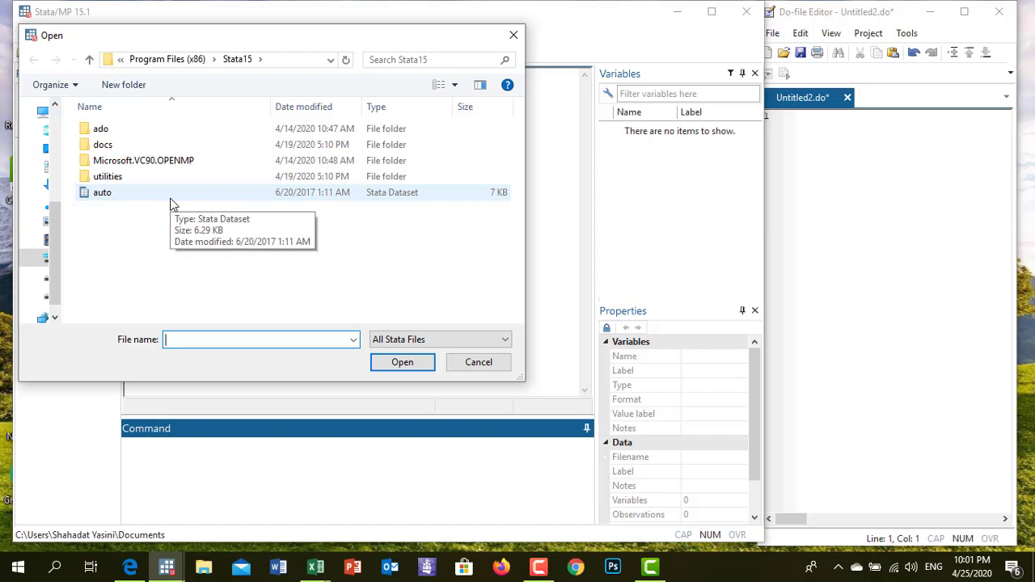
{"action": "left_click", "coordinate": [171, 199]}
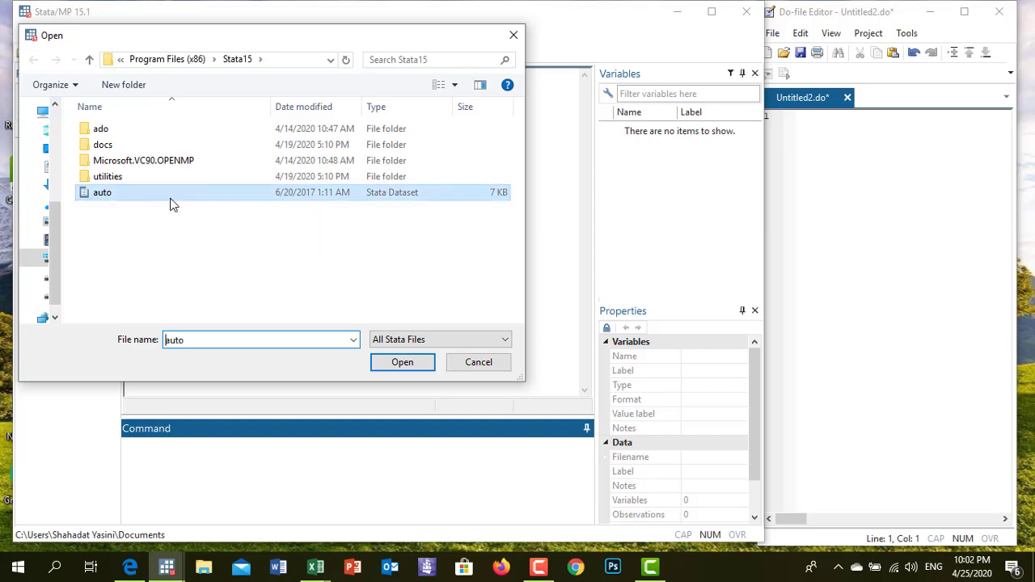
{"action": "left_click", "coordinate": [402, 364]}
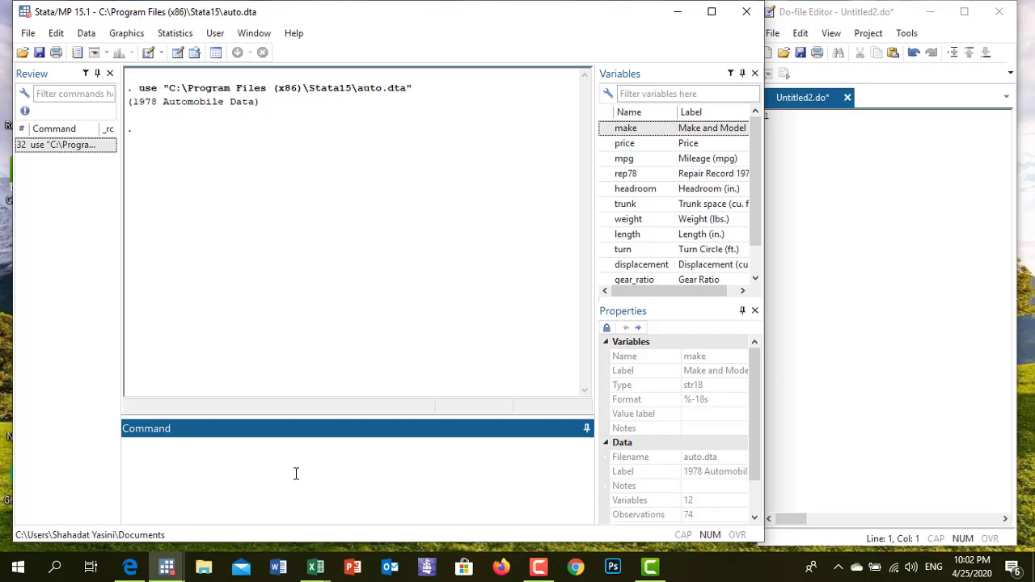
Clear memory with clear and copy the auto.dta use command line from the Results window
{"action": "type", "text": "clear"}
{"action": "key", "text": "Return"}
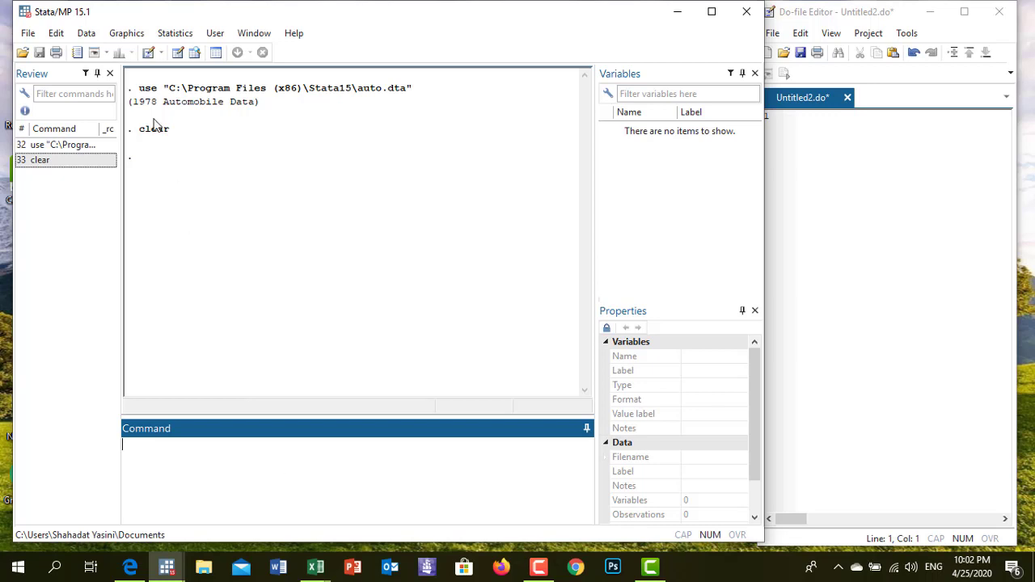
{"action": "left_click", "coordinate": [141, 90]}
{"action": "left_click_drag", "start_coordinate": [141, 93], "coordinate": [397, 96]}
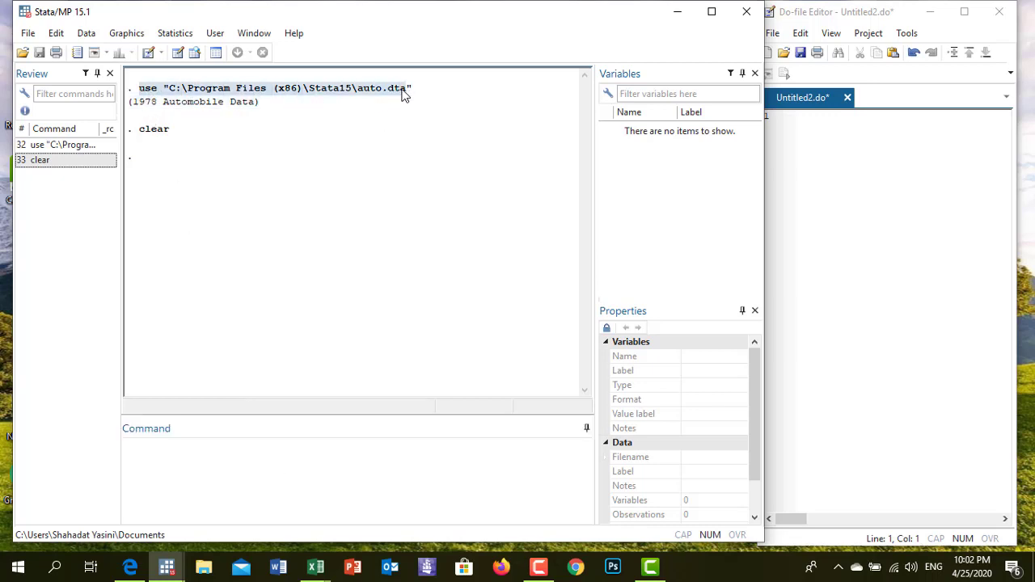
{"action": "right_click", "coordinate": [397, 97]}
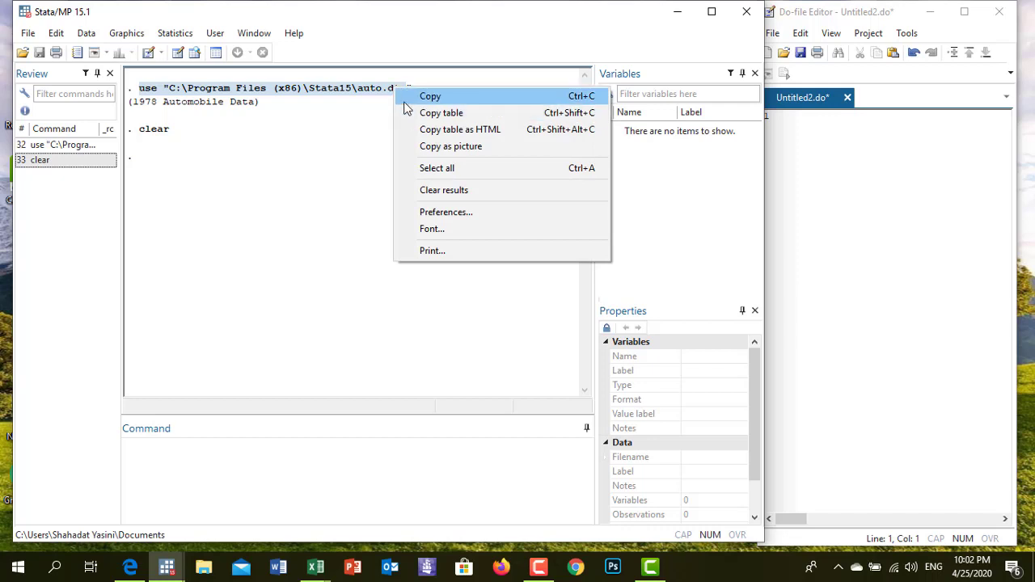
{"action": "left_click", "coordinate": [409, 100]}
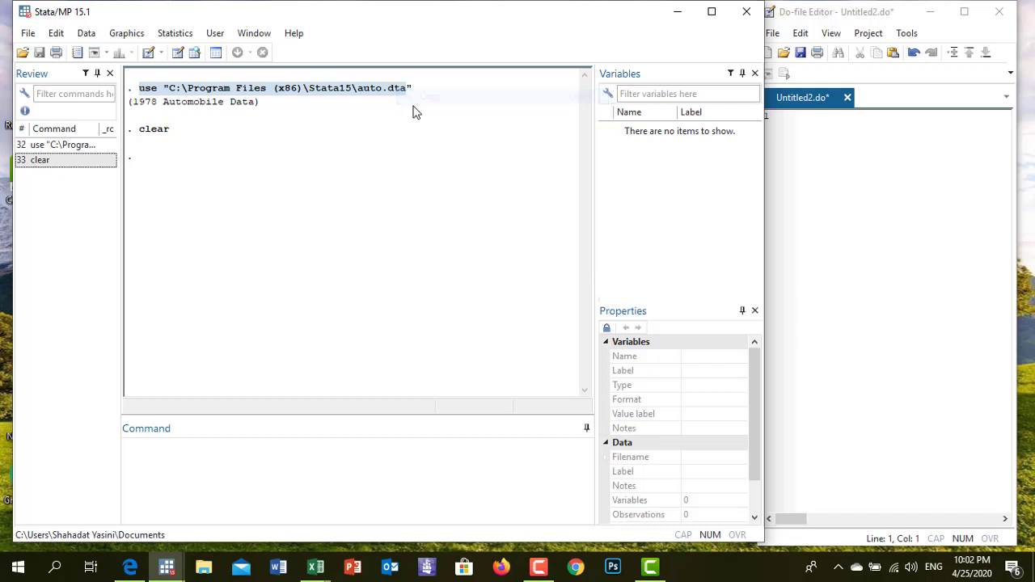
Paste the use command onto line 1 of Untitled2.do and run it to reload auto.dta
{"action": "left_click", "coordinate": [819, 119]}
{"action": "right_click", "coordinate": [819, 119]}
{"action": "left_click", "coordinate": [847, 196]}
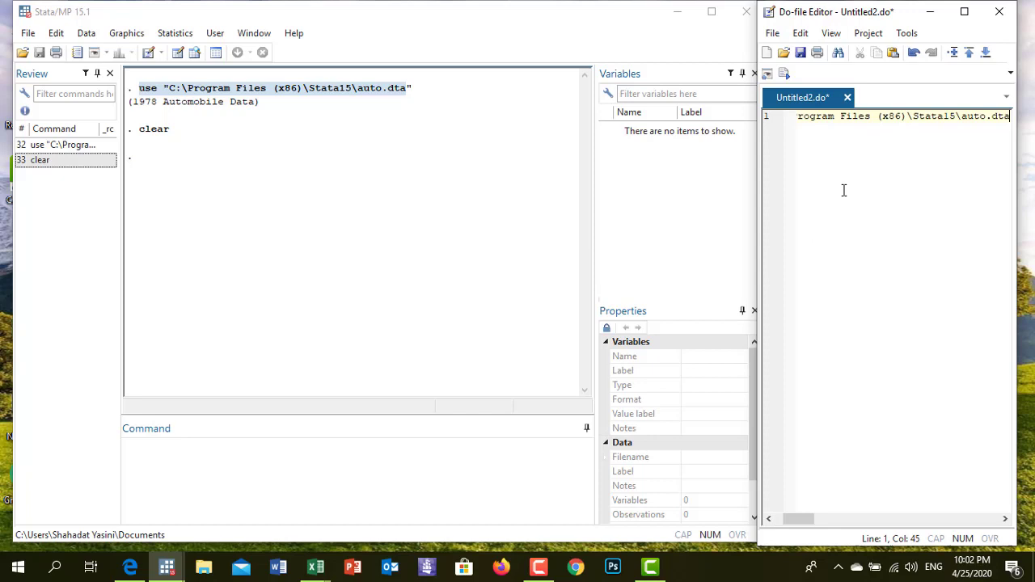
{"action": "left_click", "coordinate": [821, 119]}
{"action": "left_click_drag", "start_coordinate": [798, 117], "coordinate": [872, 122]}
{"action": "key", "text": "ctrl+a"}
{"action": "key", "text": "ctrl+d"}
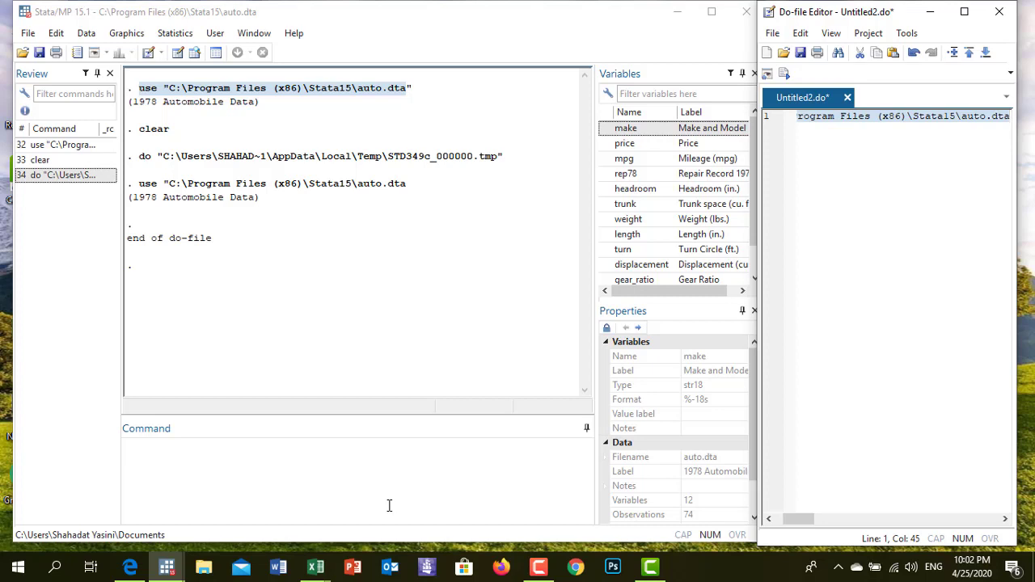
Clear the dataset from memory again with clear in the Command window
{"action": "left_click", "coordinate": [381, 470]}
{"action": "type", "text": "clear"}
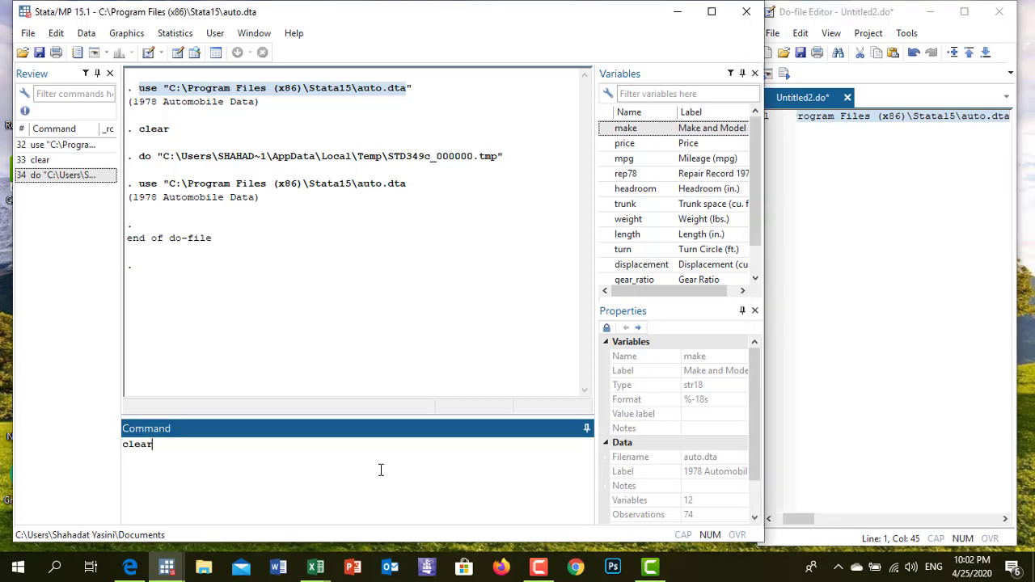
{"action": "key", "text": "Return"}
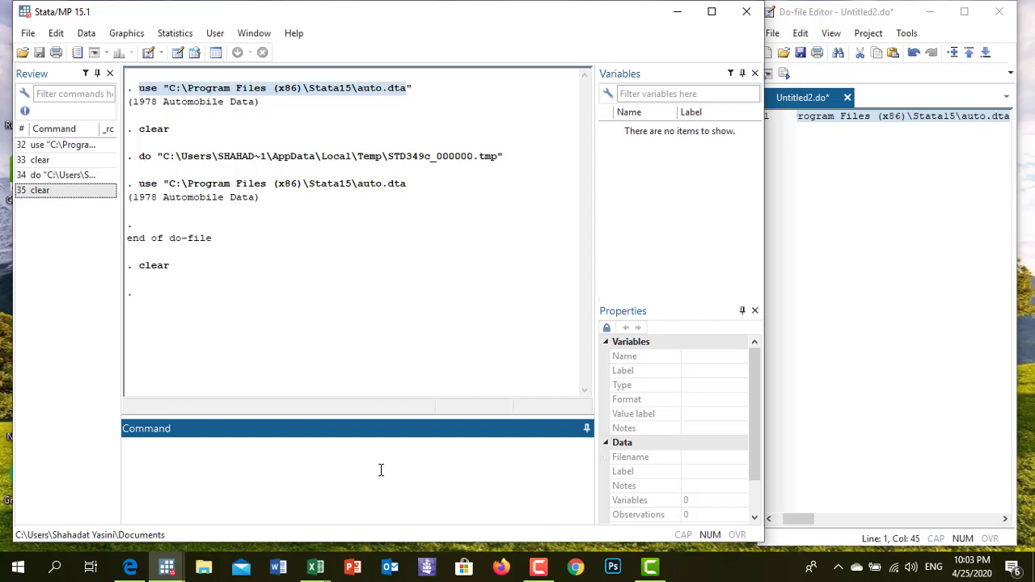
Write 'sysuse auto, clear' in the Command window and cut it to the clipboard
{"action": "type", "text": "sysuse auto, clear"}
{"action": "key", "text": "shift+Home"}
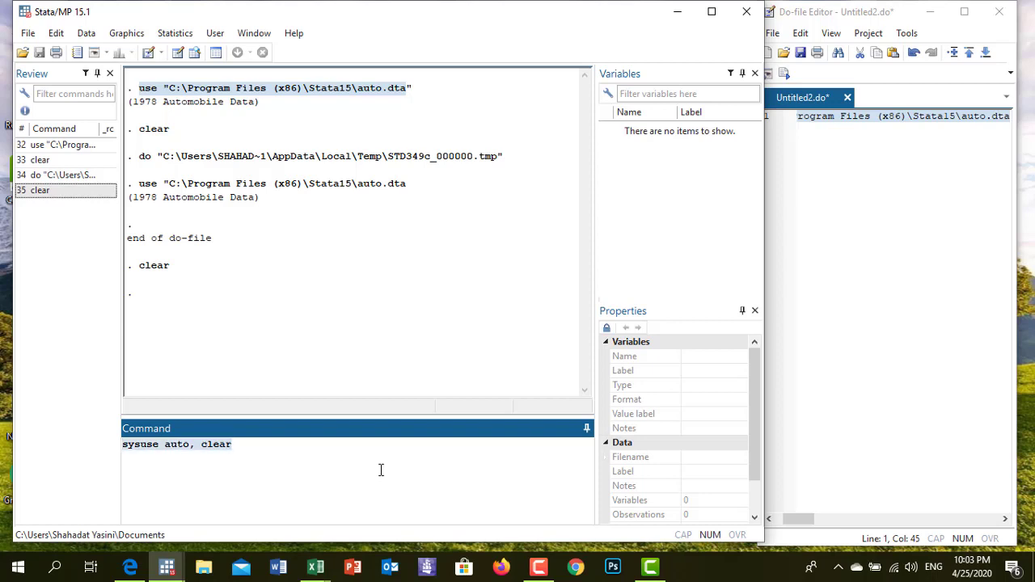
{"action": "key", "text": "ctrl+x"}
Paste 'sysuse auto, clear' onto do-file line 3 and run that line to reload the auto data
{"action": "left_click", "coordinate": [841, 149]}
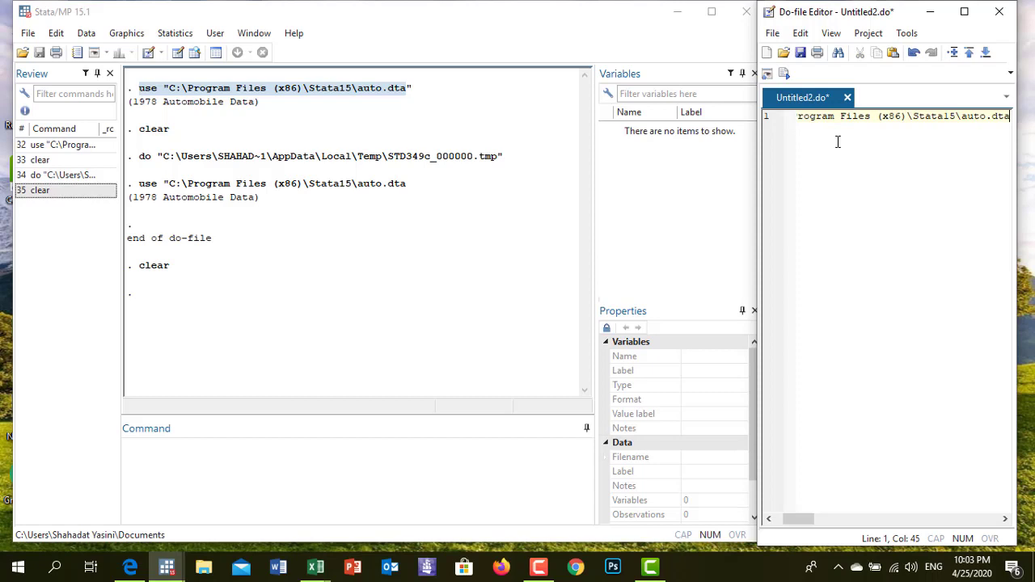
{"action": "key", "text": "Return"}
{"action": "key", "text": "Return"}
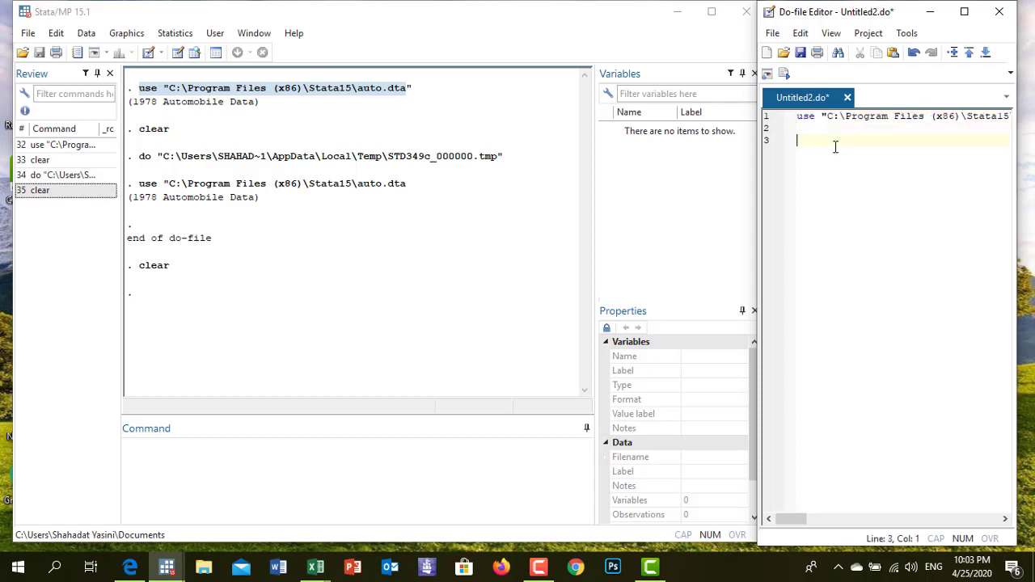
{"action": "key", "text": "ctrl+v"}
{"action": "left_click_drag", "start_coordinate": [815, 141], "coordinate": [887, 142]}
{"action": "left_click", "coordinate": [784, 73]}
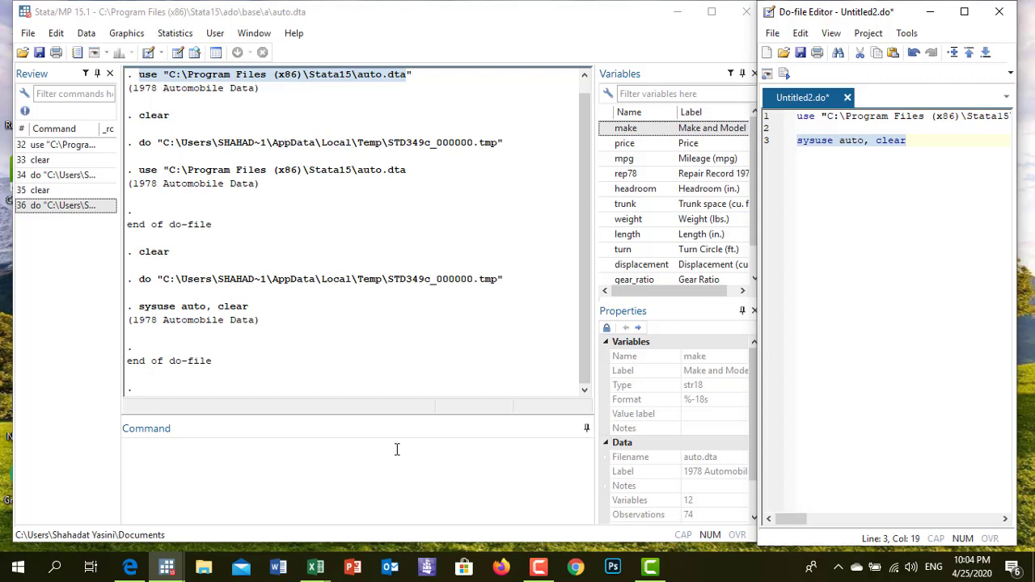
{"action": "left_click", "coordinate": [397, 449]}
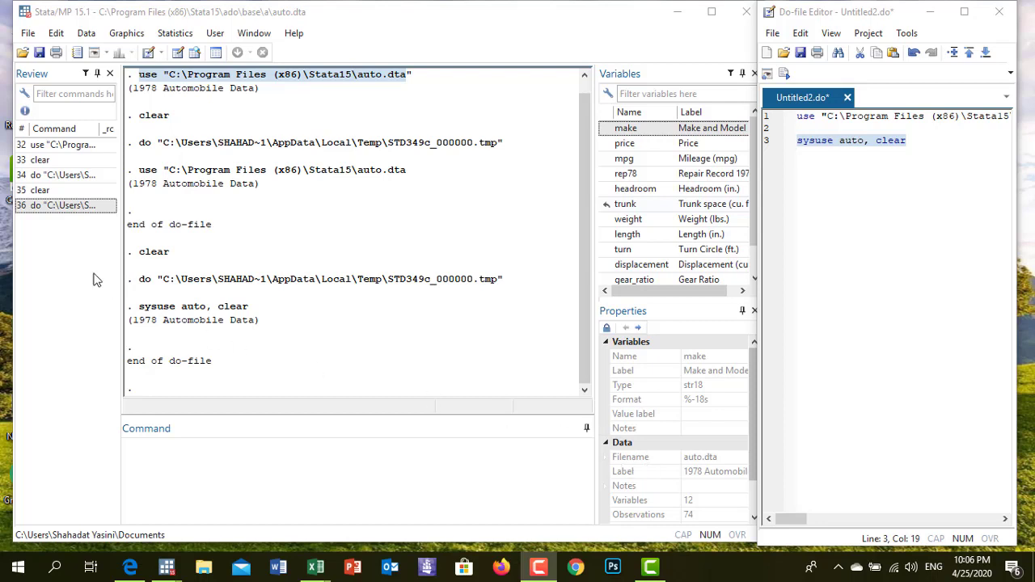
Open the Import Excel dialog via File > Import > Excel spreadsheet (*.xls;*.xlsx)
{"action": "left_click", "coordinate": [31, 35]}
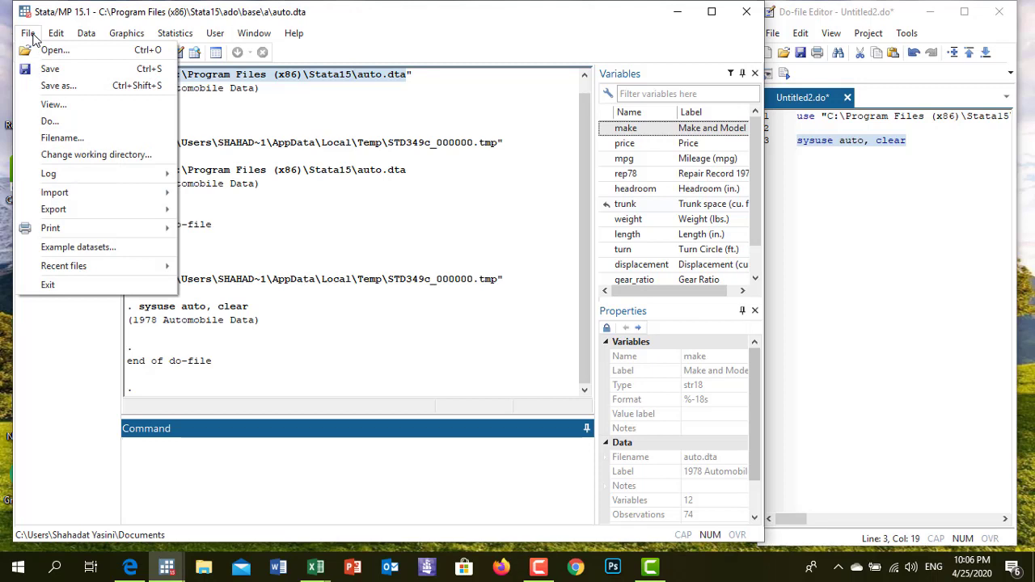
{"action": "mouse_move", "coordinate": [70, 199]}
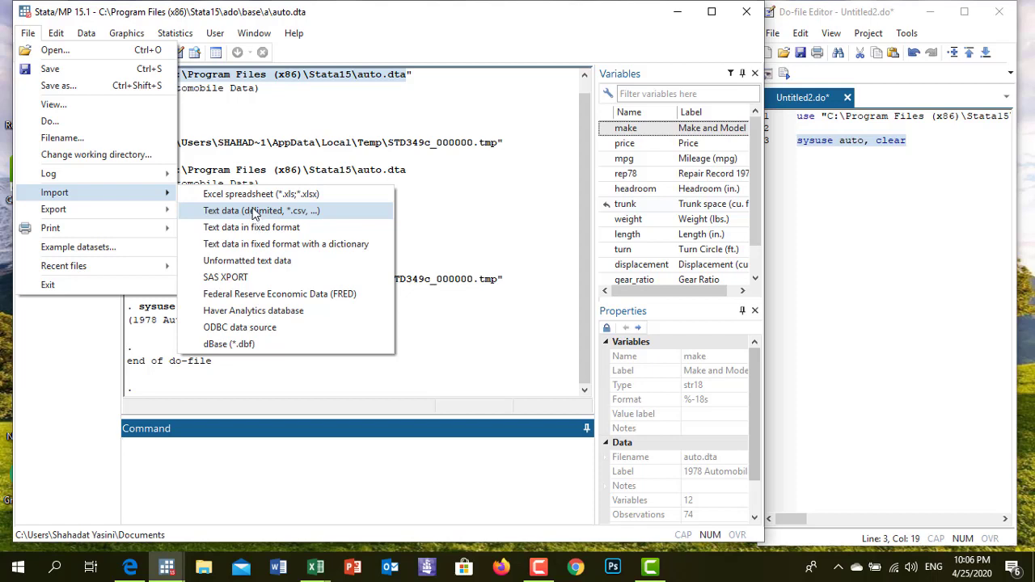
{"action": "left_click", "coordinate": [254, 197]}
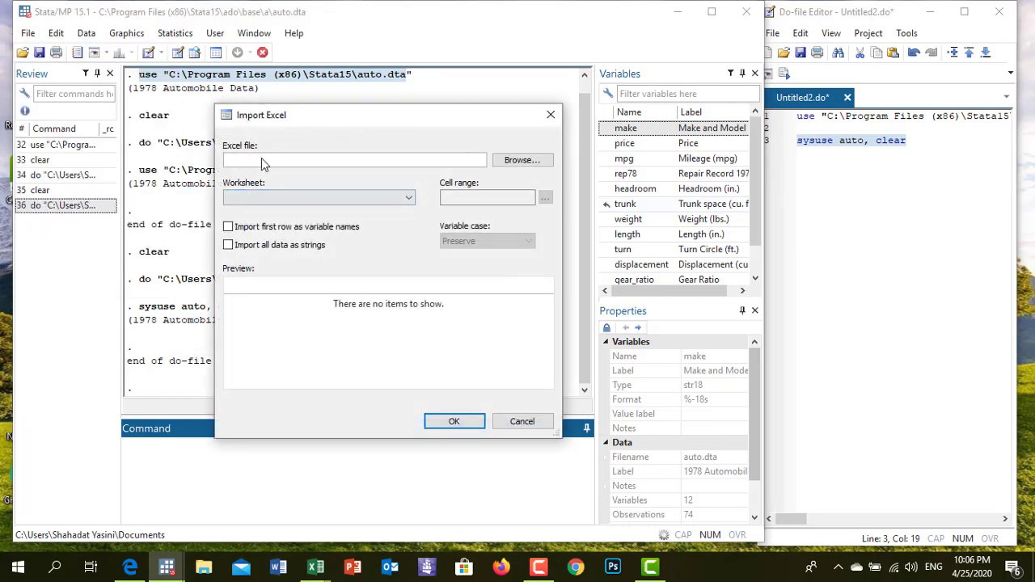
Choose Desktop\Sample Data\Sample Data.xlsx as the workbook to import
{"action": "left_click", "coordinate": [514, 162]}
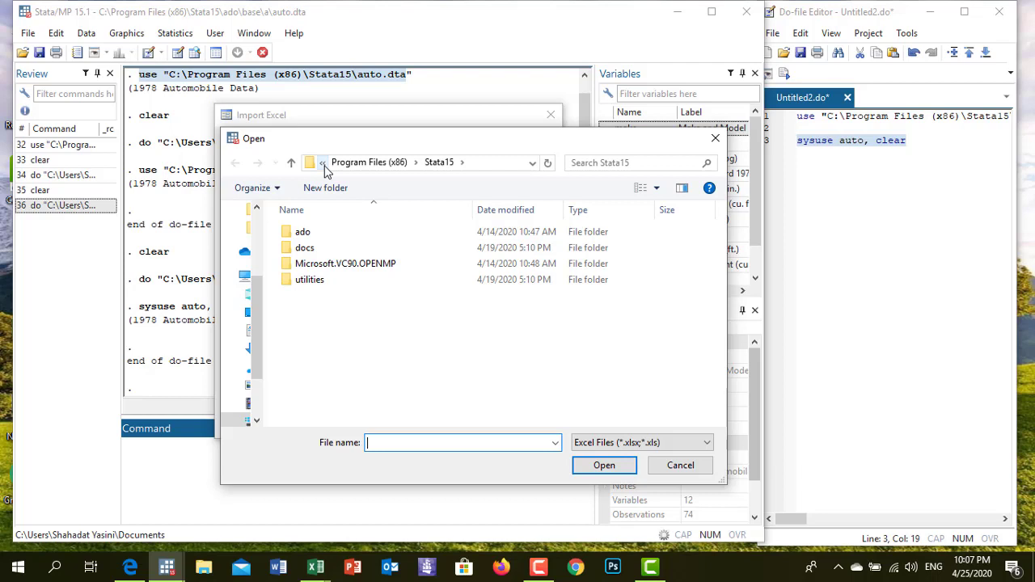
{"action": "left_click", "coordinate": [323, 164]}
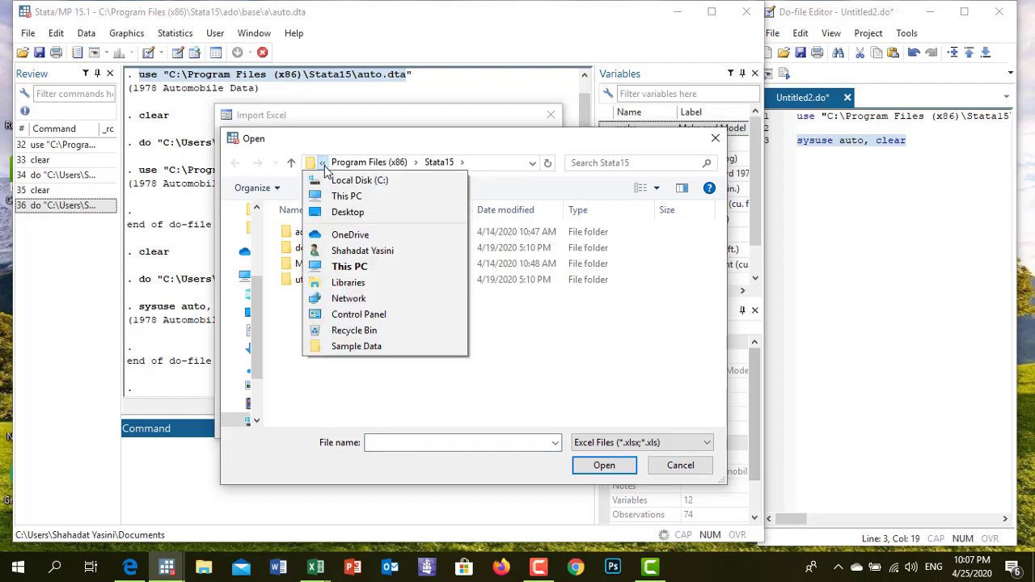
{"action": "left_click", "coordinate": [320, 214]}
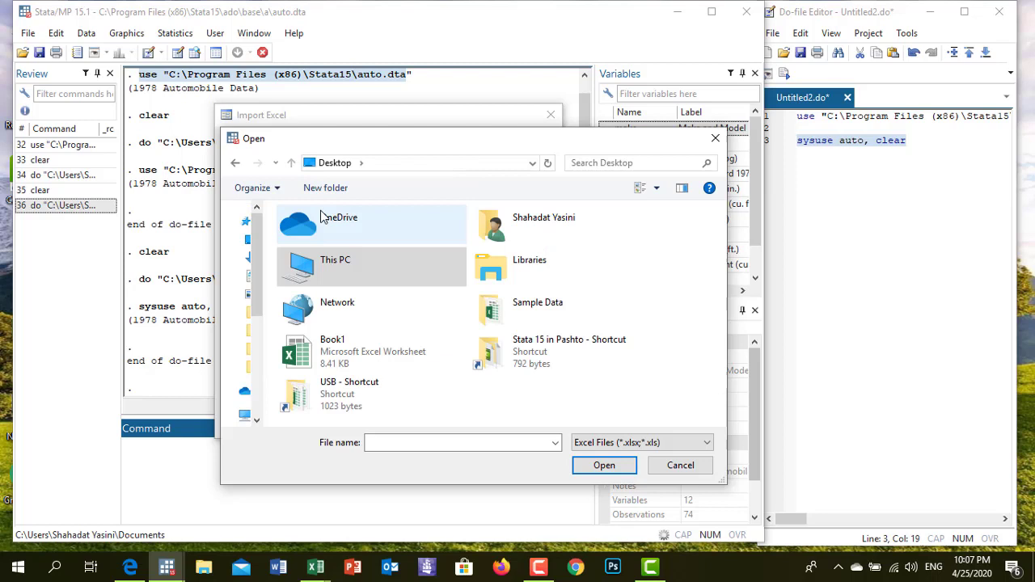
{"action": "double_click", "coordinate": [511, 308]}
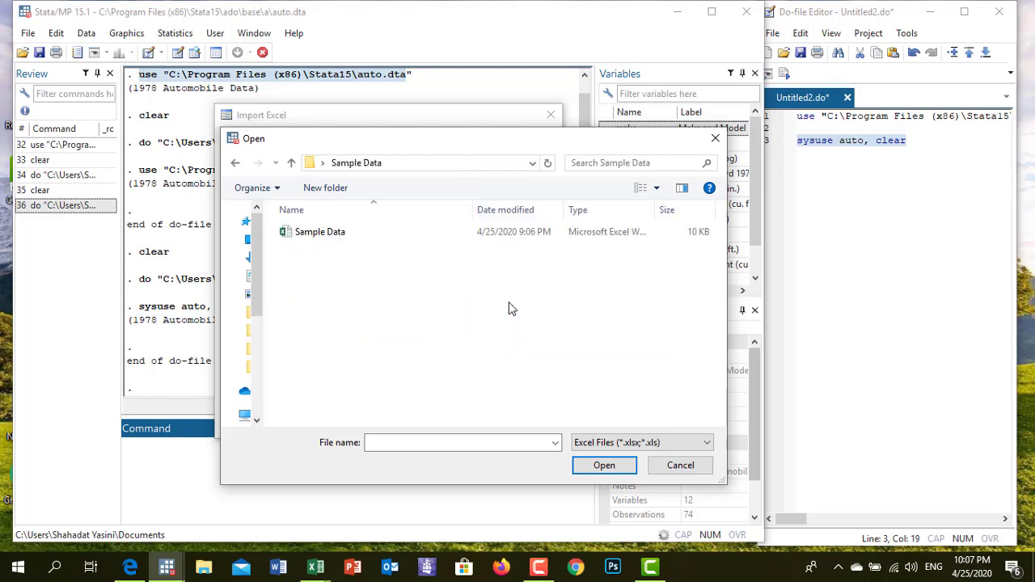
{"action": "left_click", "coordinate": [328, 237]}
{"action": "left_click", "coordinate": [603, 466]}
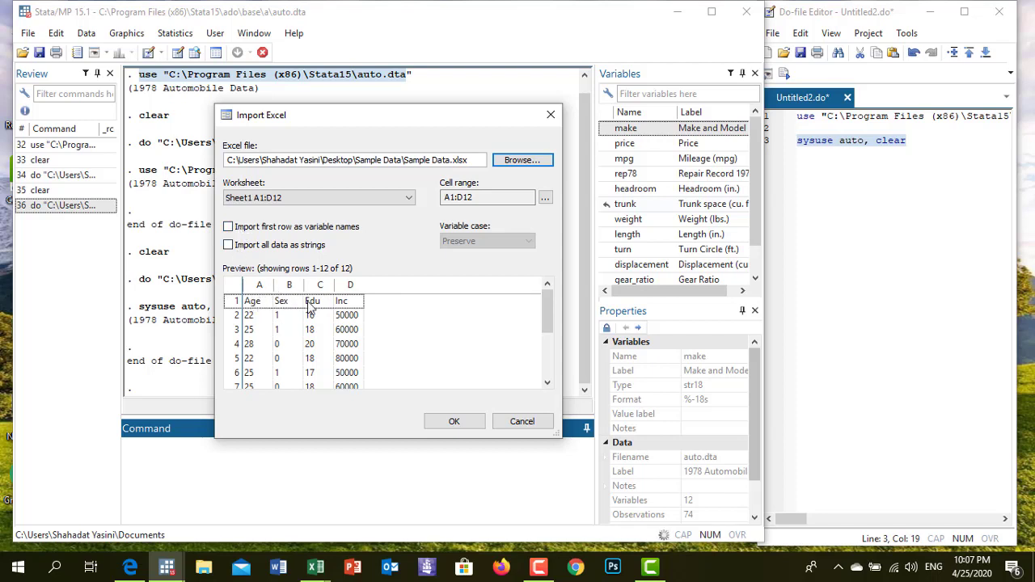
Import Sheet1 with the first row as variable names, replacing the auto data in memory
{"action": "left_click", "coordinate": [283, 229]}
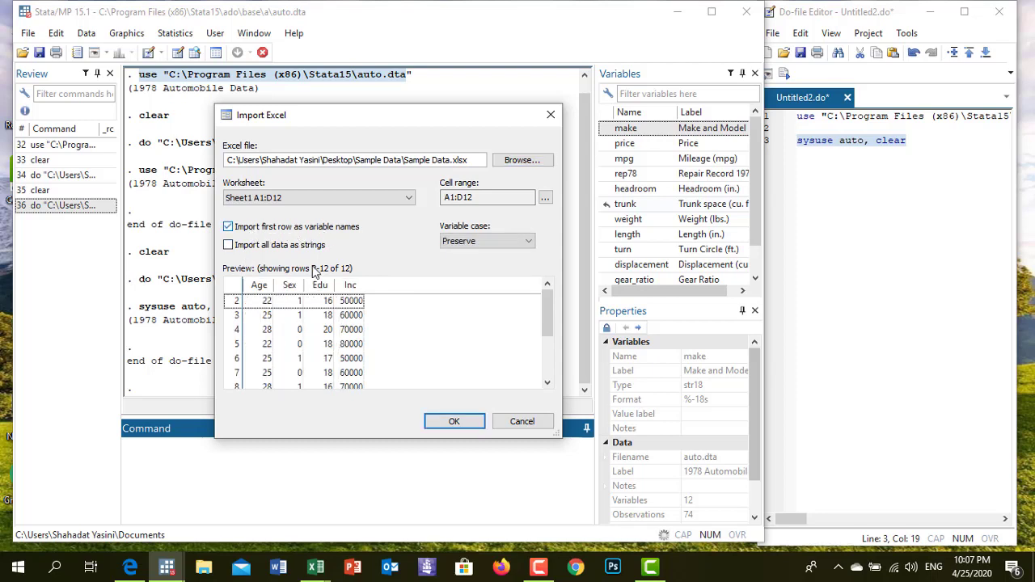
{"action": "left_click", "coordinate": [443, 422]}
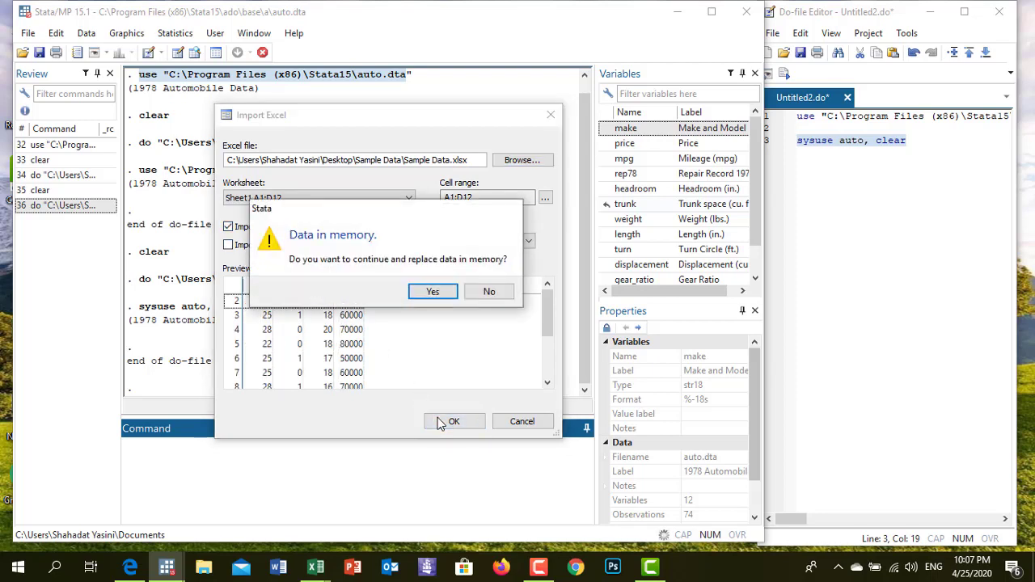
{"action": "left_click", "coordinate": [433, 293]}
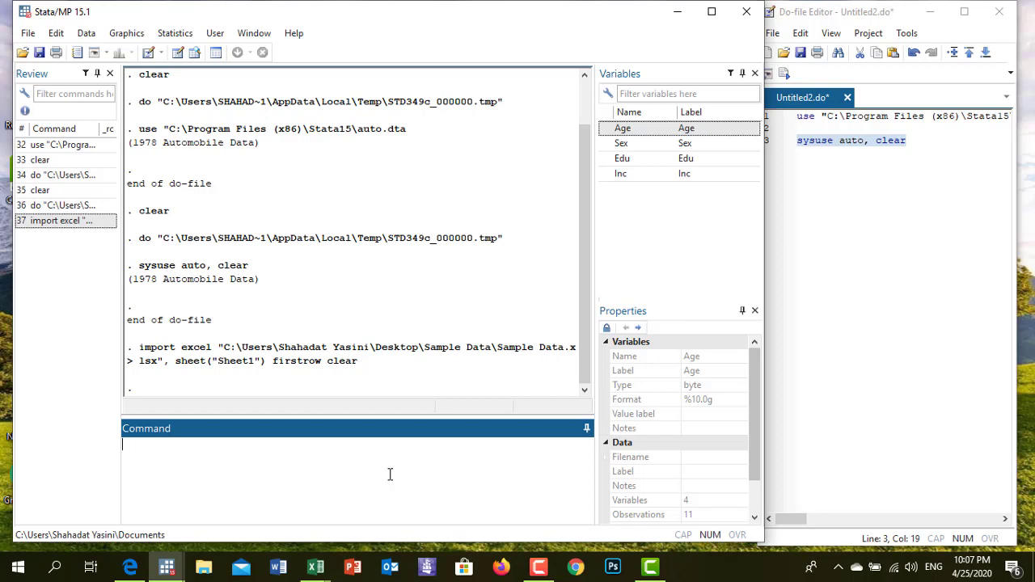
Clear the imported data and open Data > Data Editor > Data Editor (Edit)
{"action": "type", "text": "clear"}
{"action": "key", "text": "Return"}
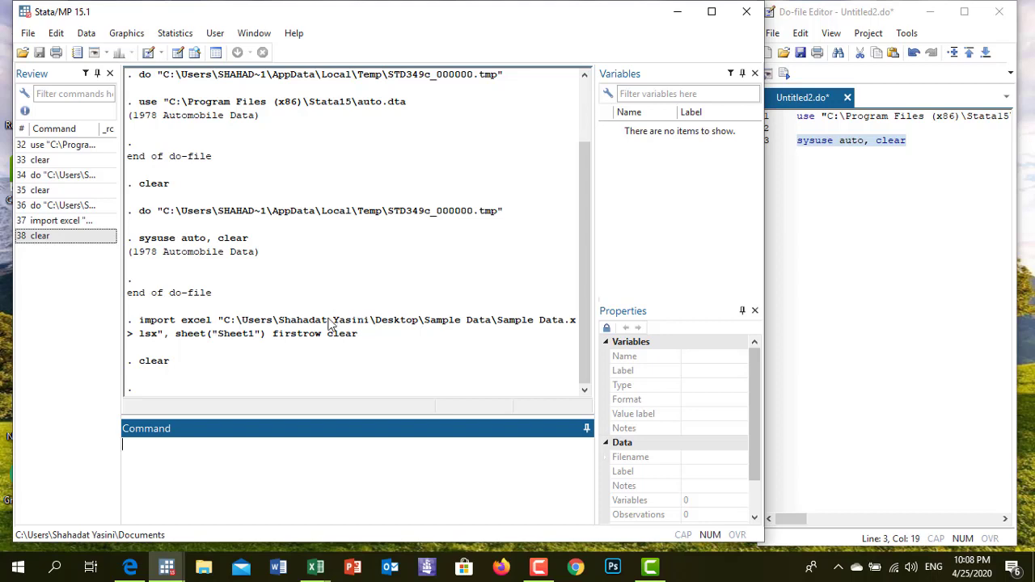
{"action": "left_click", "coordinate": [88, 37]}
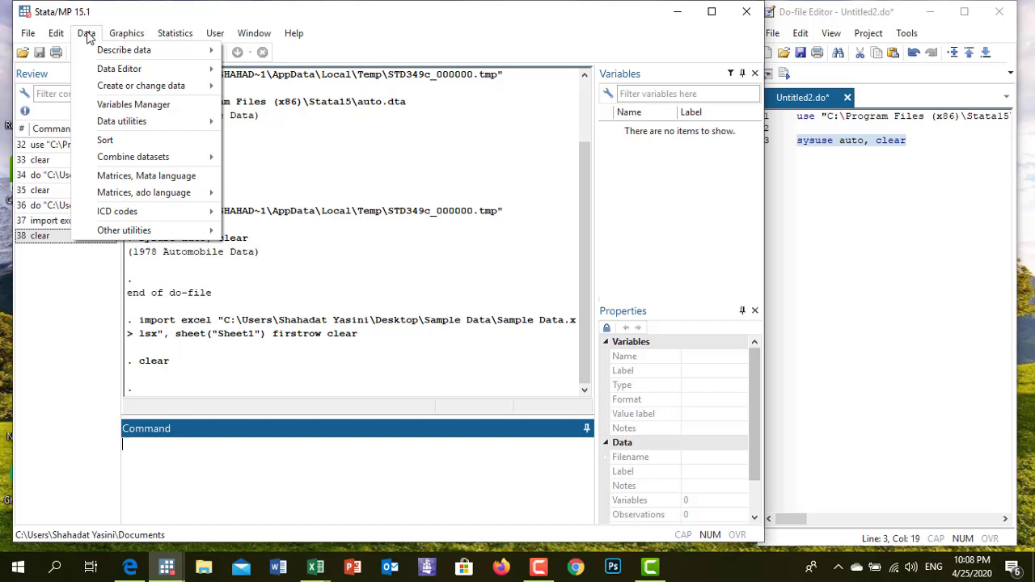
{"action": "mouse_move", "coordinate": [100, 74]}
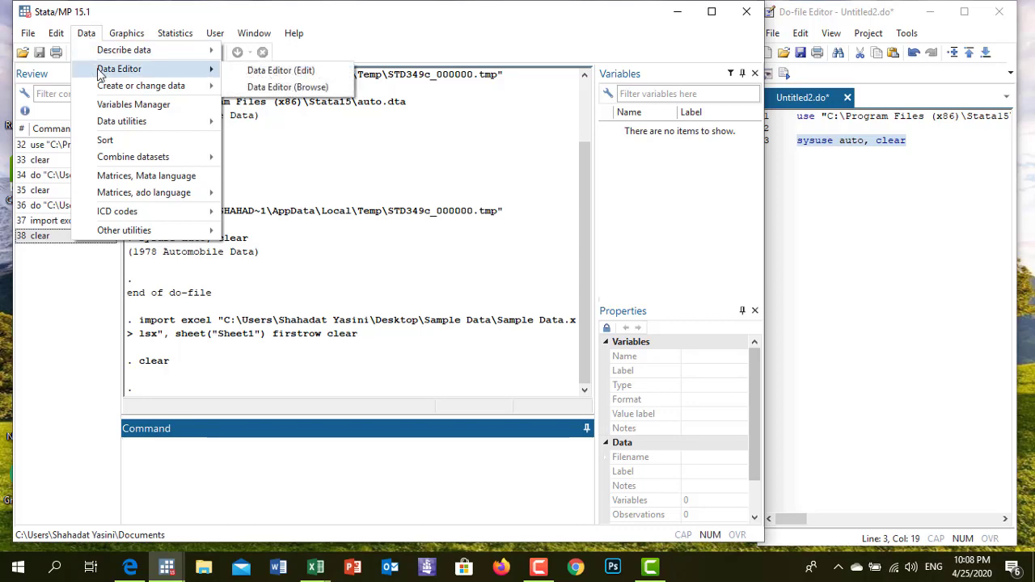
{"action": "left_click", "coordinate": [275, 70]}
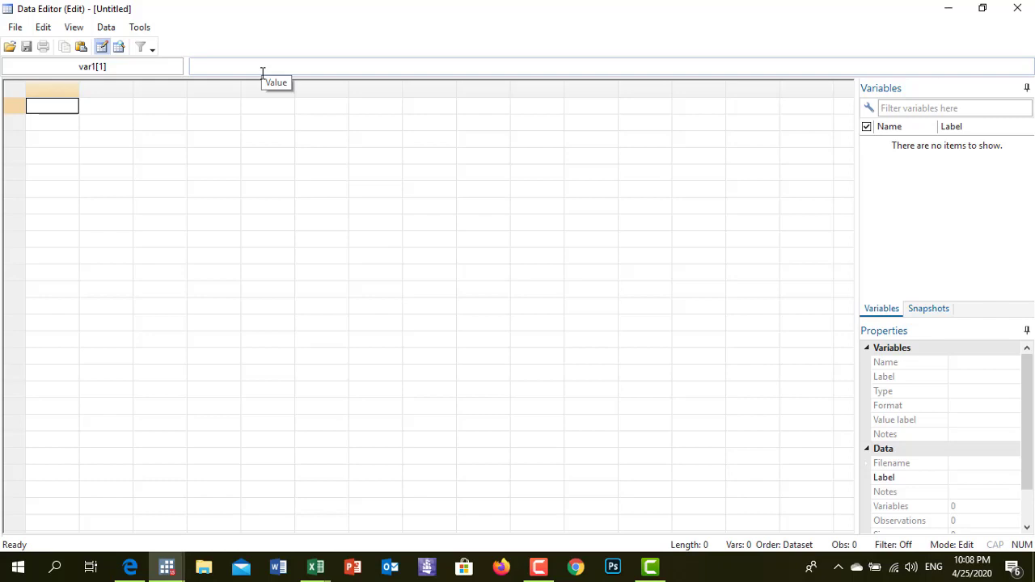
Copy the Age, Sex, Edu, Inc table (A1:D12) from the Sample Data workbook in Excel
{"action": "left_click", "coordinate": [324, 570]}
{"action": "left_click", "coordinate": [363, 518]}
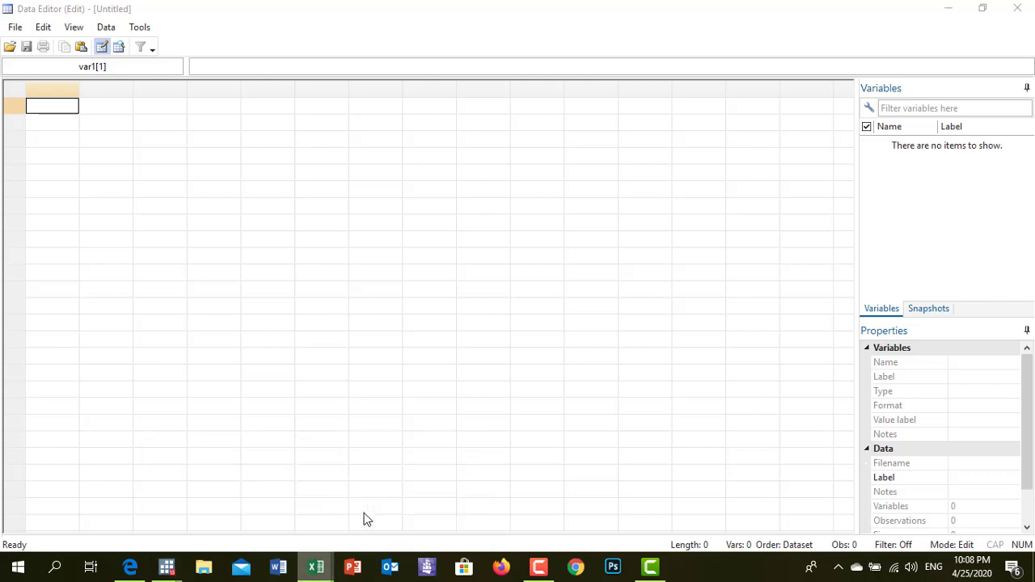
{"action": "left_click", "coordinate": [92, 239]}
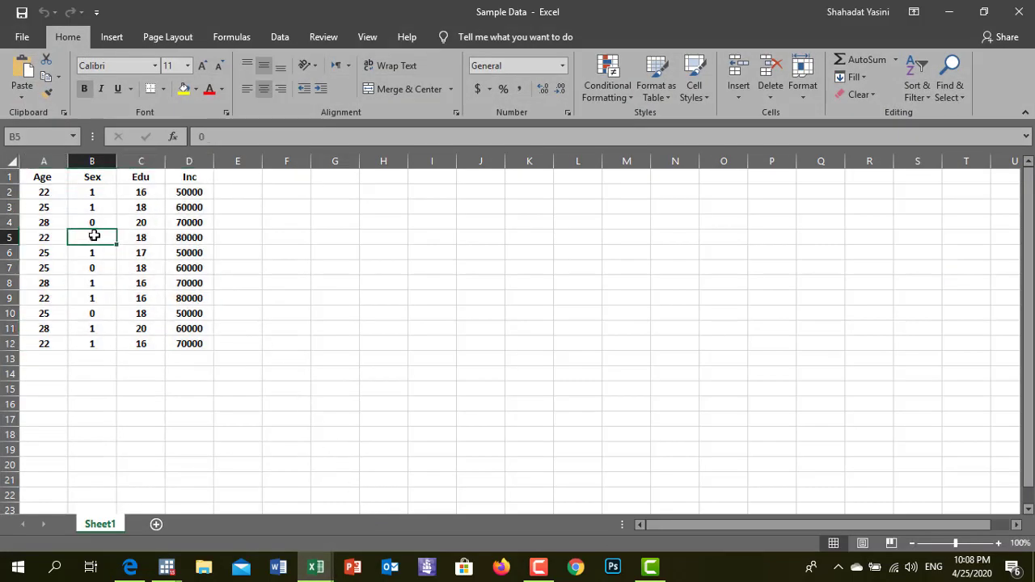
{"action": "left_click_drag", "start_coordinate": [32, 174], "coordinate": [180, 344]}
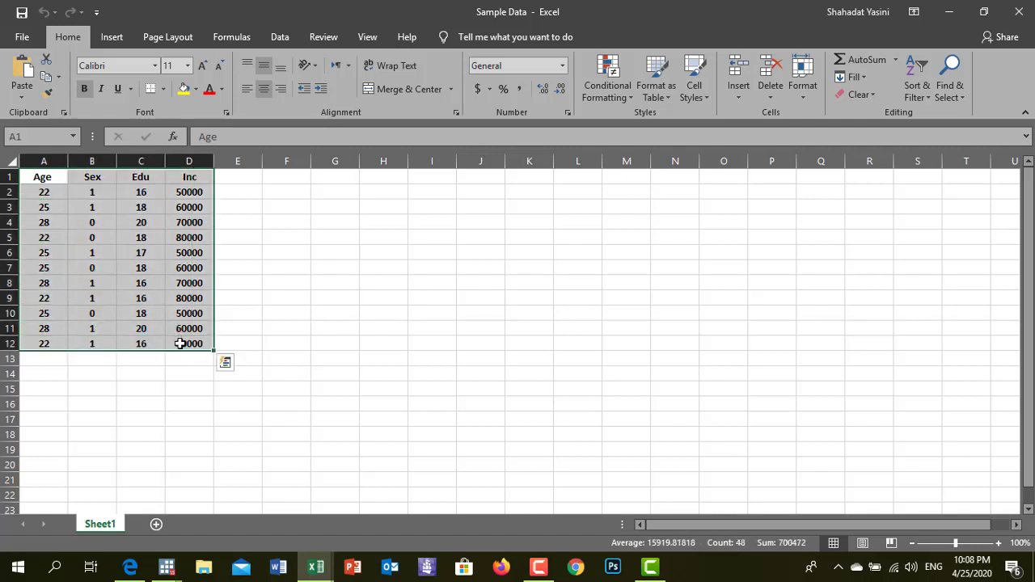
{"action": "key", "text": "ctrl+c"}
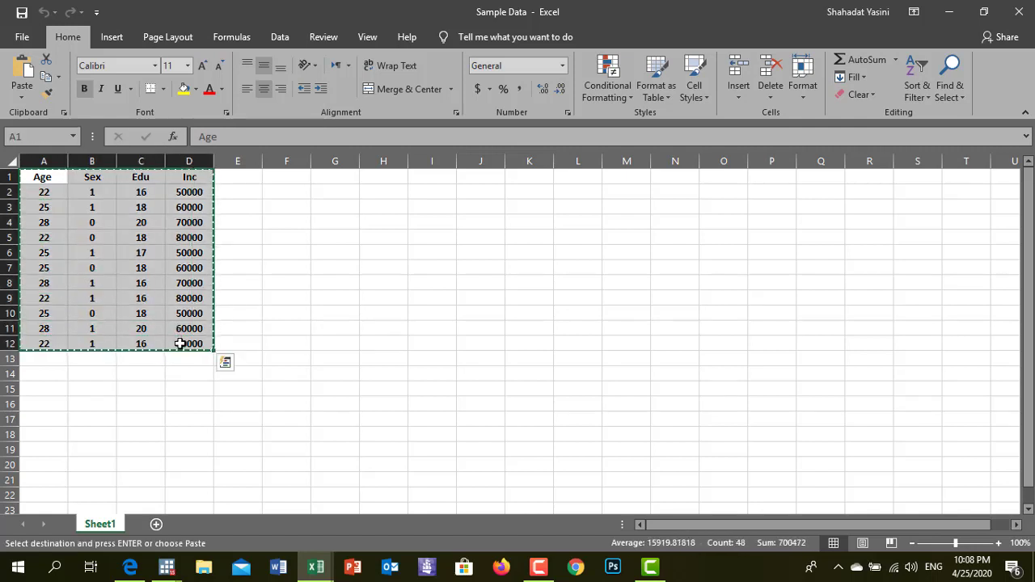
Paste the table into the Data Editor using the first row as variable names, then close it
{"action": "left_click", "coordinate": [172, 569]}
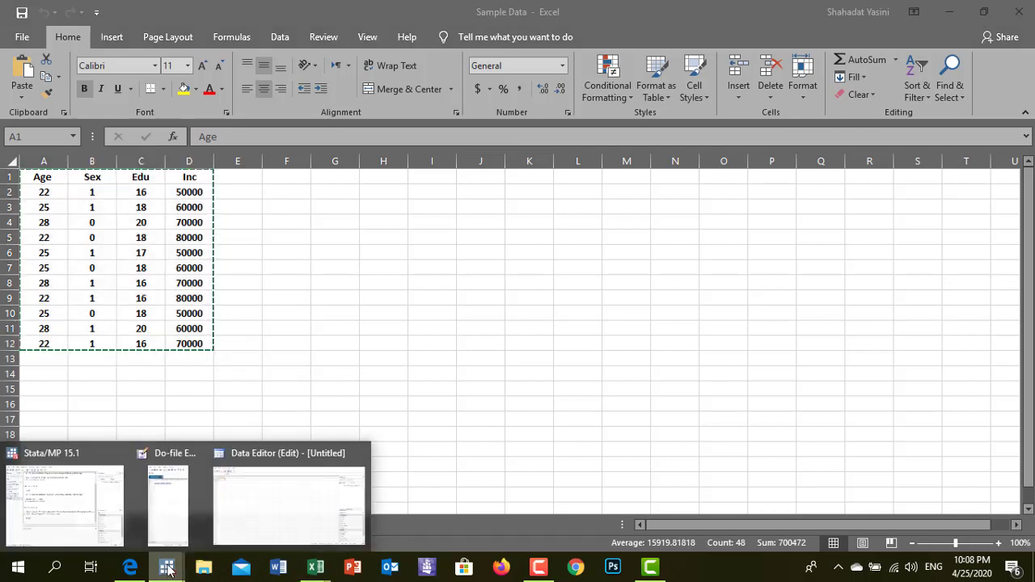
{"action": "left_click", "coordinate": [229, 526]}
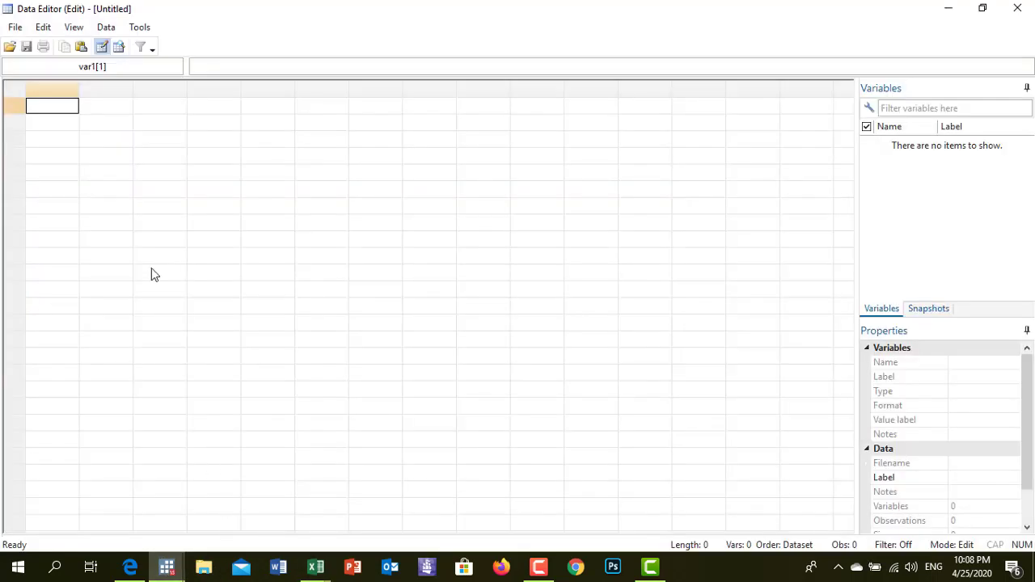
{"action": "right_click", "coordinate": [69, 111]}
{"action": "left_click", "coordinate": [105, 138]}
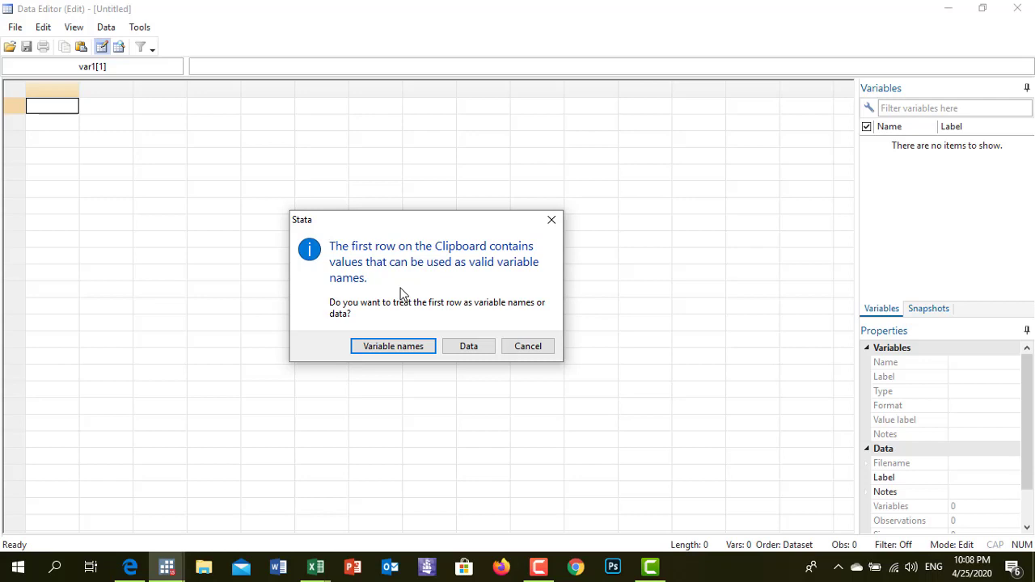
{"action": "left_click", "coordinate": [400, 349]}
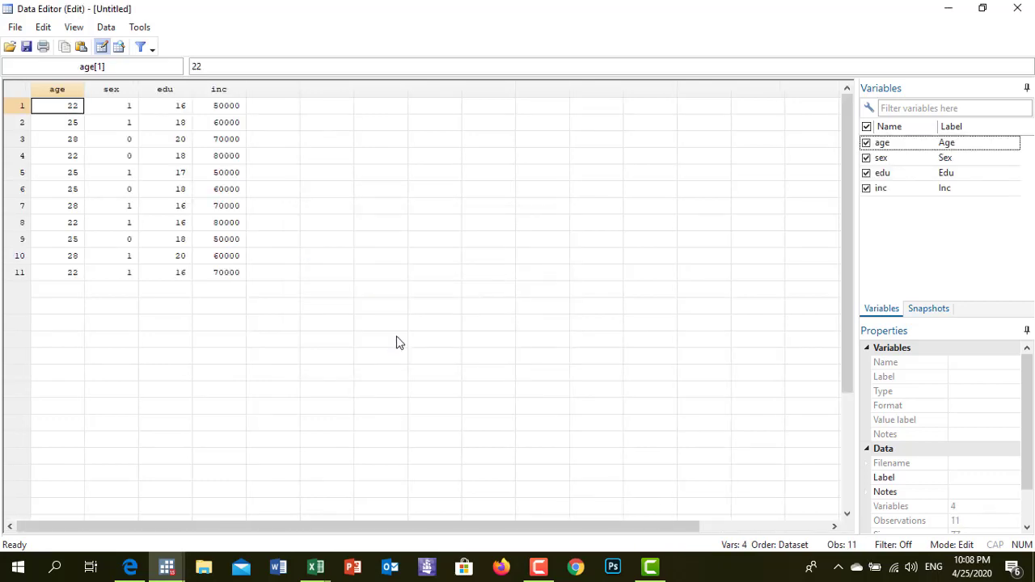
{"action": "left_click", "coordinate": [1008, 14]}
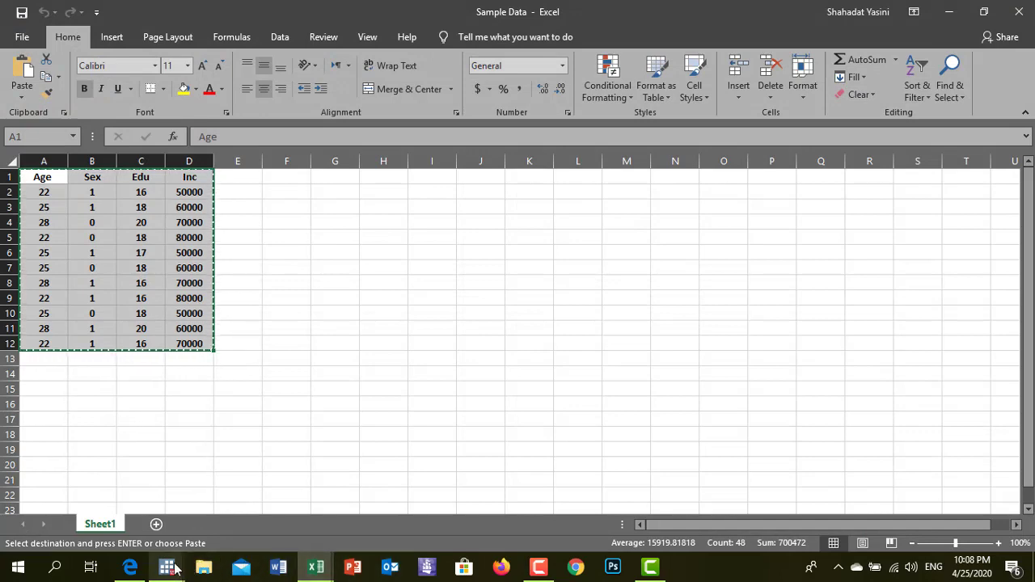
{"action": "mouse_move", "coordinate": [167, 566]}
{"action": "left_click", "coordinate": [167, 522]}
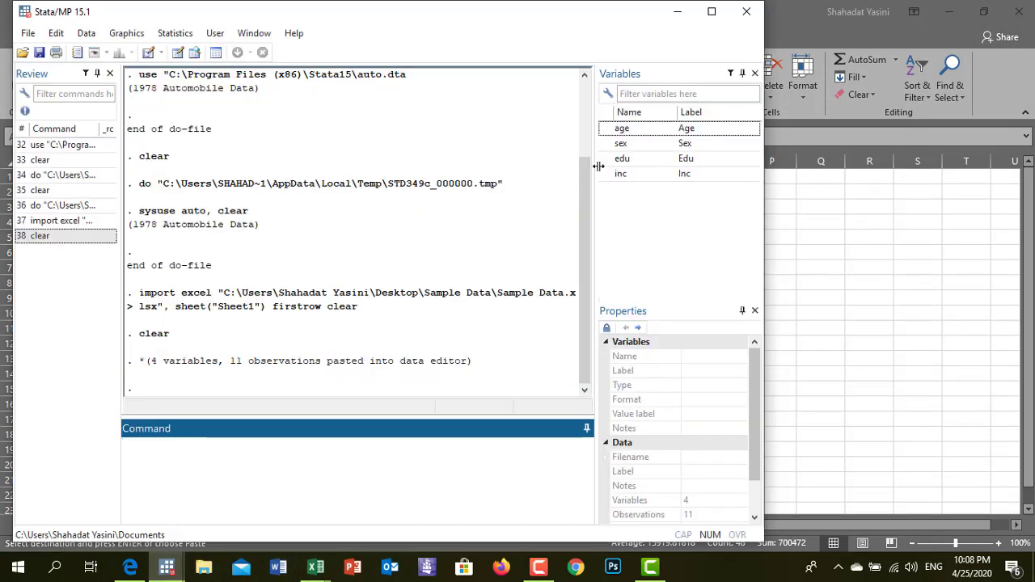